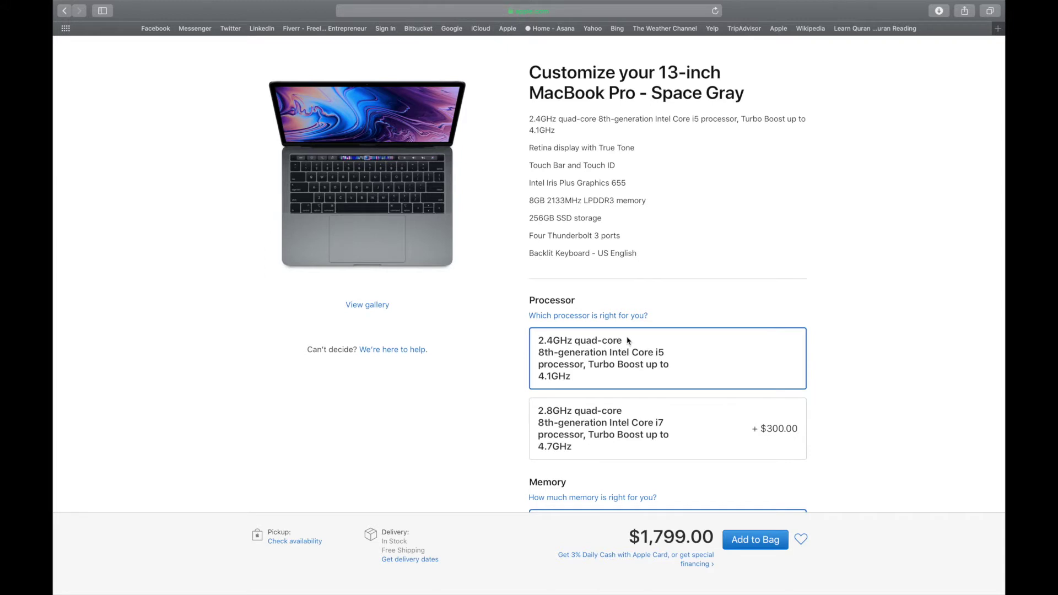
Compare the MacBook Pro's 8GB/16GB memory and 256GB/512GB storage prices, then select 16GB memory at $1,999.00
{"action": "scroll", "coordinate": [627, 340], "scroll_direction": "down", "scroll_amount": 5}
{"action": "scroll", "coordinate": [656, 307], "scroll_direction": "down", "scroll_amount": 1}
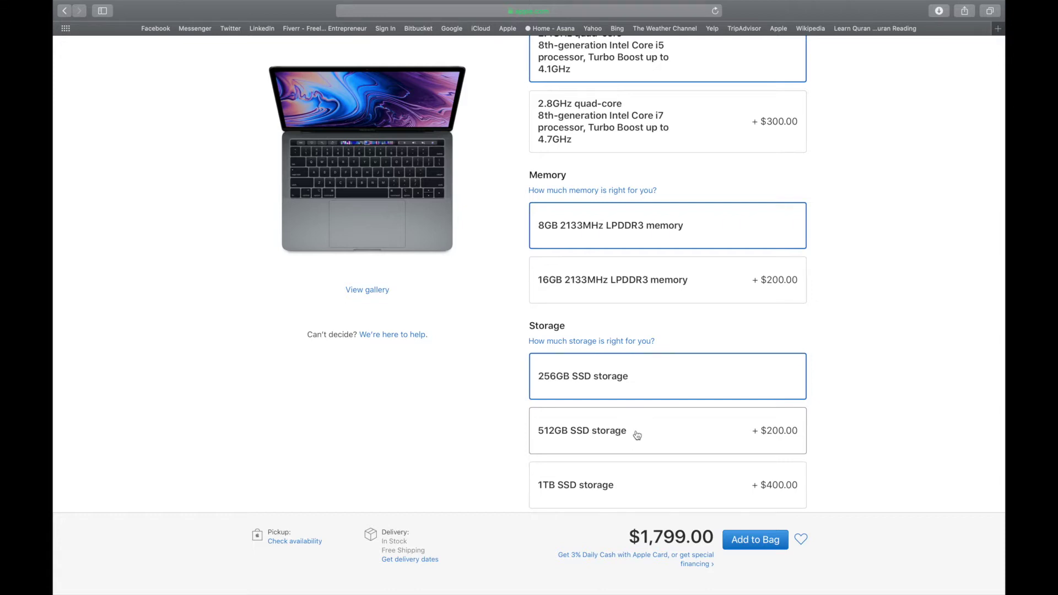
{"action": "left_click", "coordinate": [637, 436]}
{"action": "left_click", "coordinate": [623, 278]}
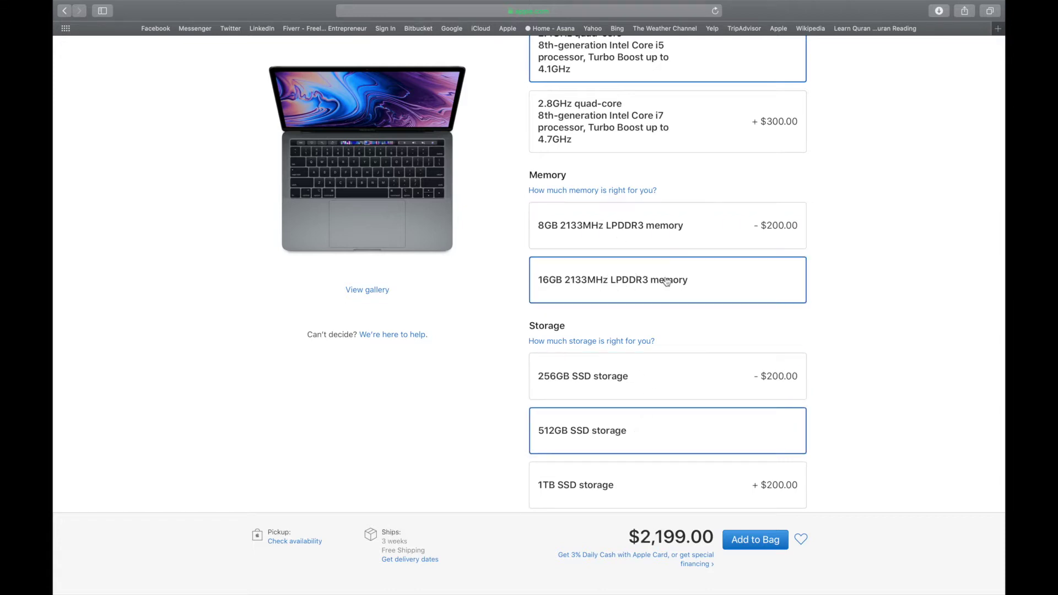
{"action": "left_click", "coordinate": [661, 247]}
{"action": "left_click", "coordinate": [679, 374]}
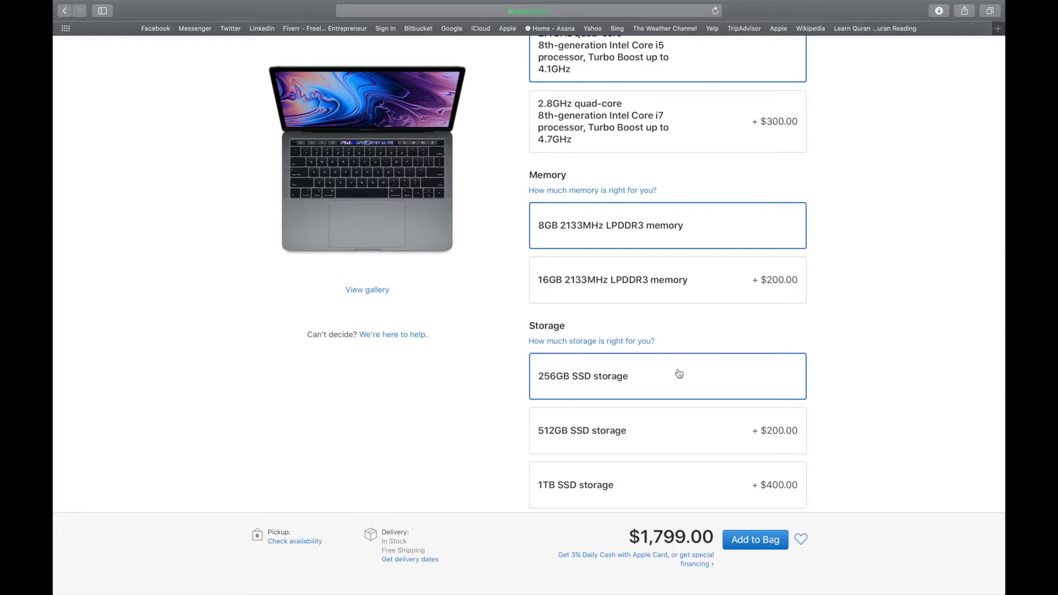
{"action": "left_click", "coordinate": [713, 282]}
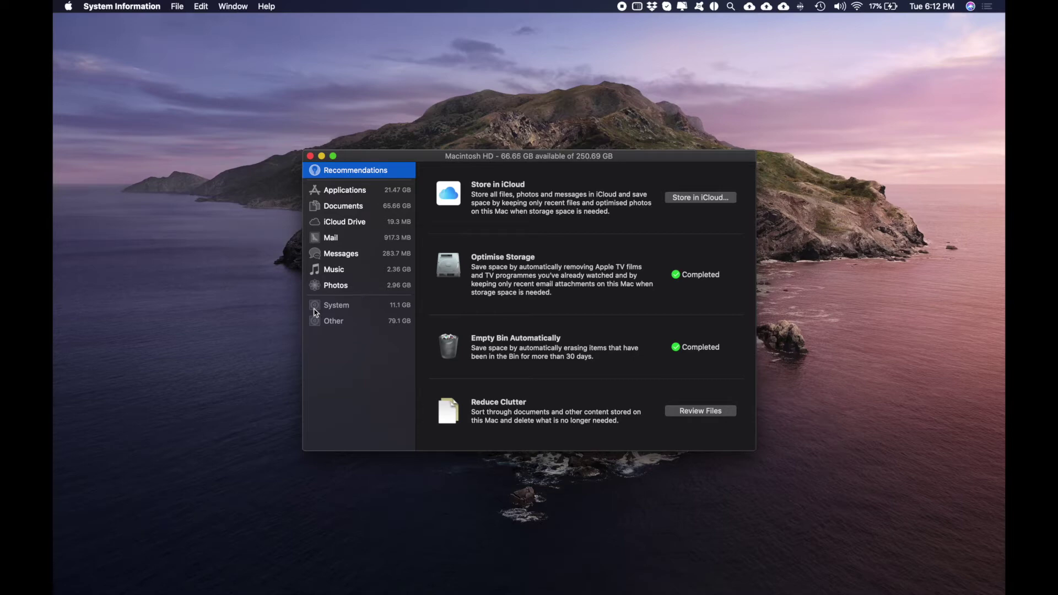
Close the storage overview window showing 66.66 GB available
{"action": "key", "text": "super+q"}
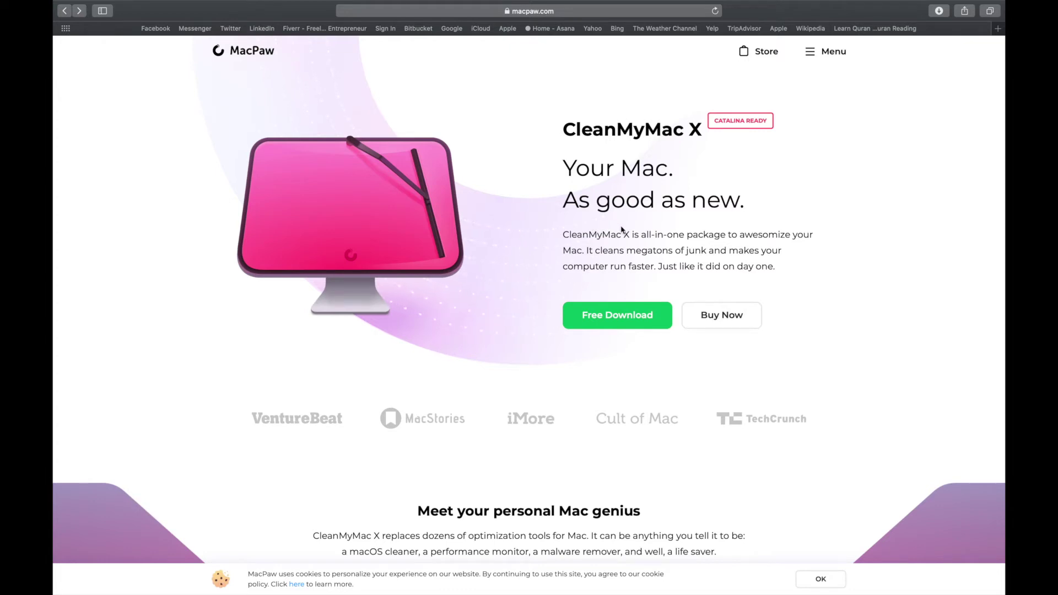
Open the CleanMyMac X Buy Now page on macpaw.com
{"action": "left_click", "coordinate": [713, 316]}
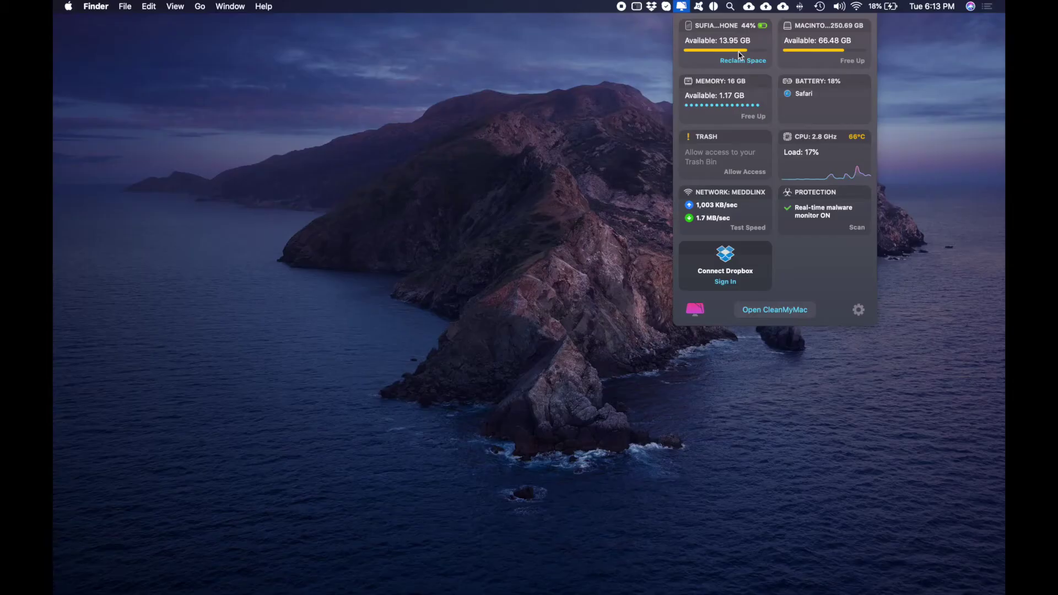
Run a CleanMyMac X Smart Scan from the menu-bar widget and run all found cleanup tasks
{"action": "left_click", "coordinate": [852, 61]}
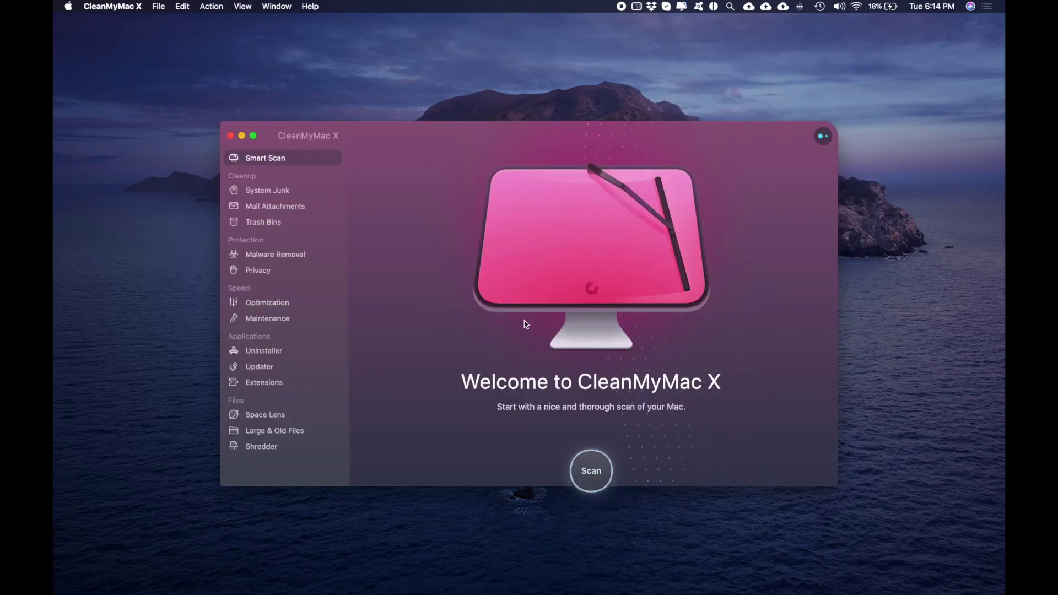
{"action": "left_click", "coordinate": [593, 484]}
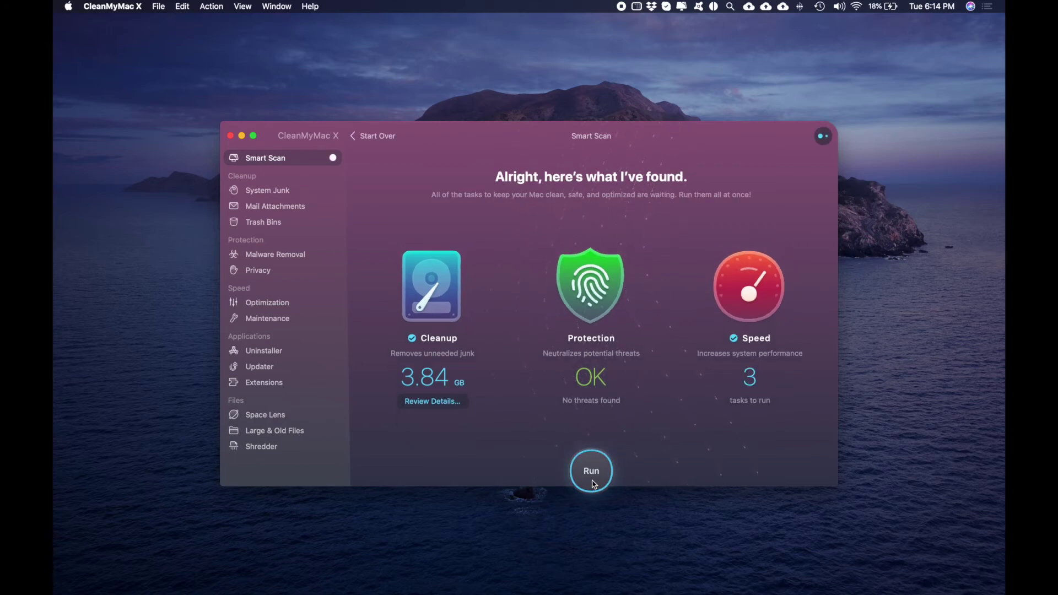
{"action": "left_click", "coordinate": [592, 475]}
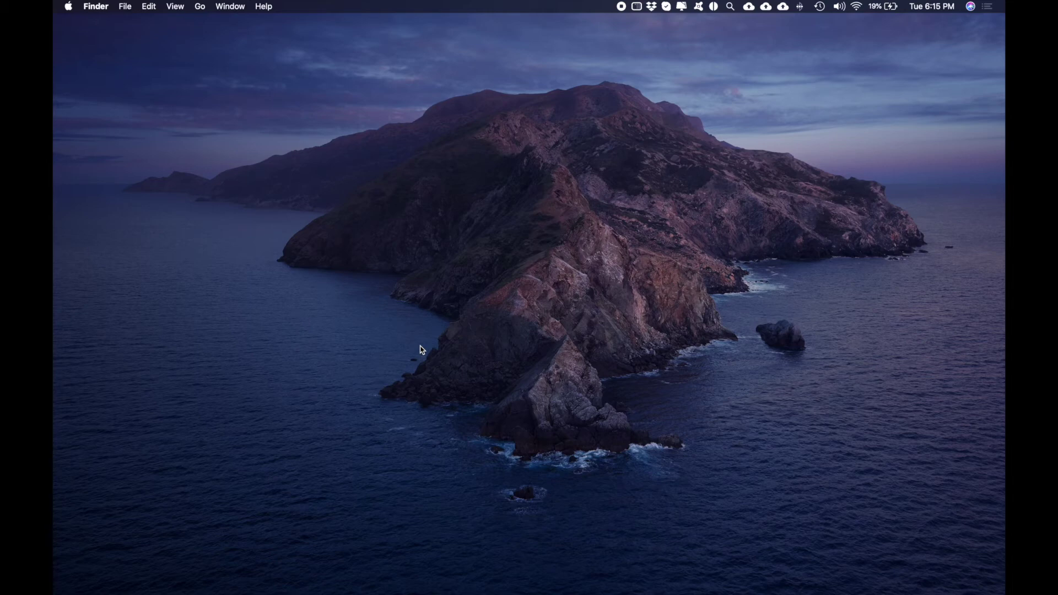
Launch Xcode through Spotlight search
{"action": "key", "text": "super+space"}
{"action": "type", "text": "xc"}
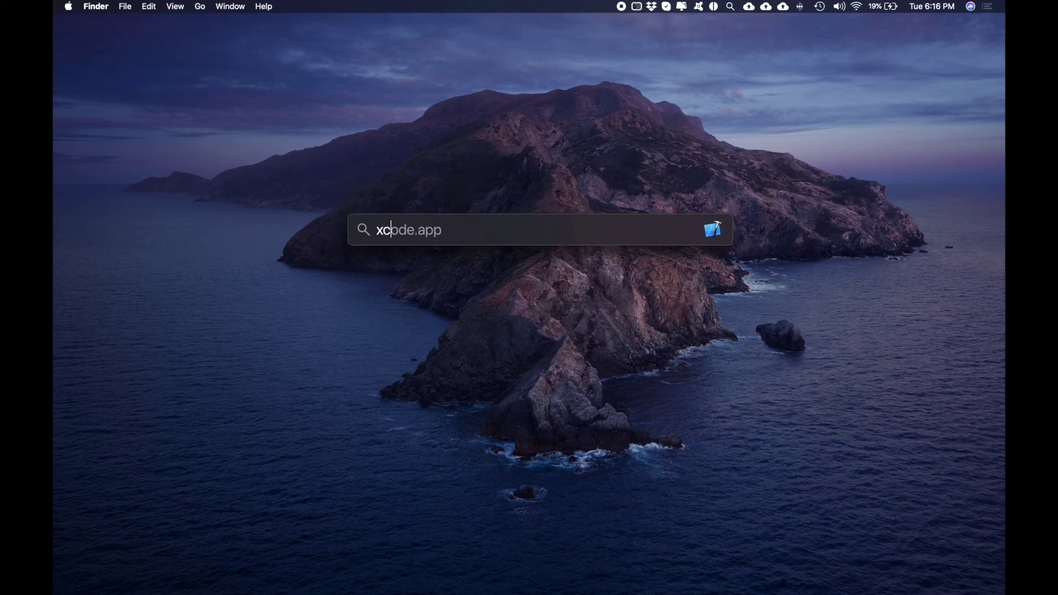
{"action": "key", "text": "Return"}
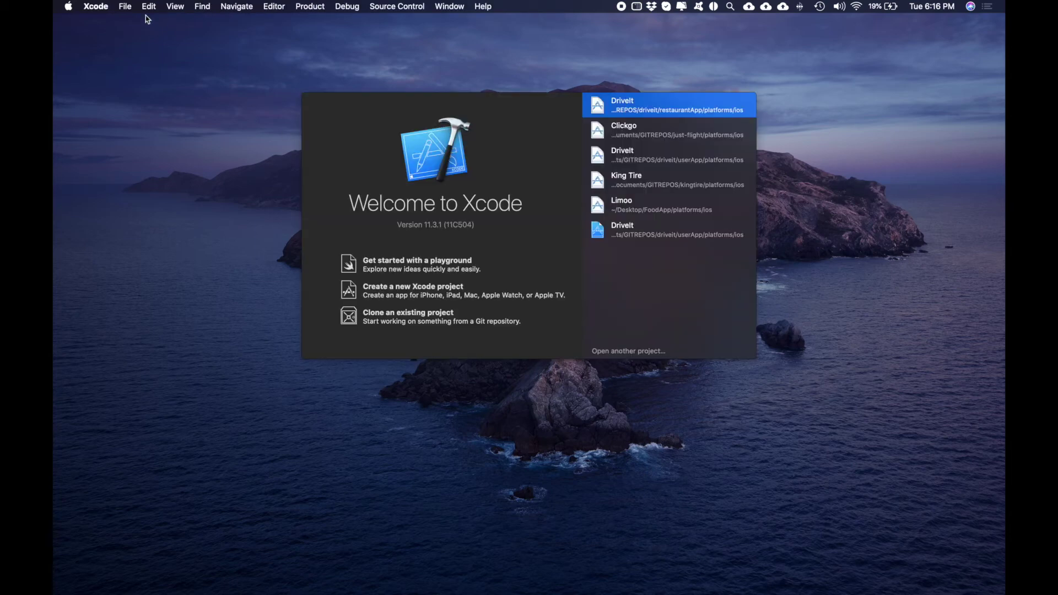
Show Xcode's Locations preferences and inspect the Library/Developer/Xcode/DerivedData path
{"action": "left_click", "coordinate": [99, 7]}
{"action": "left_click", "coordinate": [119, 49]}
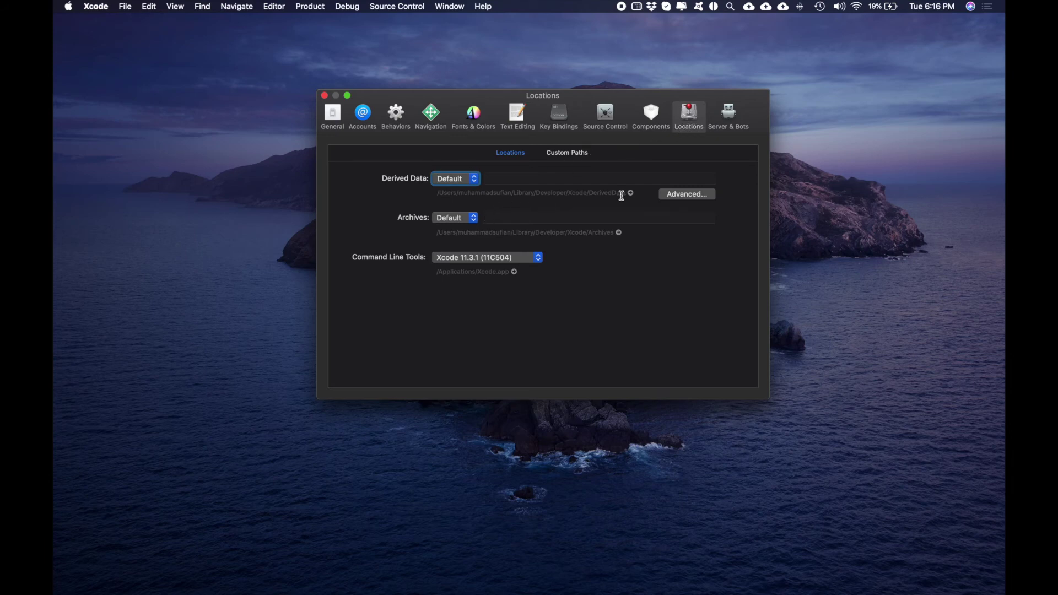
{"action": "left_click_drag", "start_coordinate": [576, 194], "coordinate": [627, 202]}
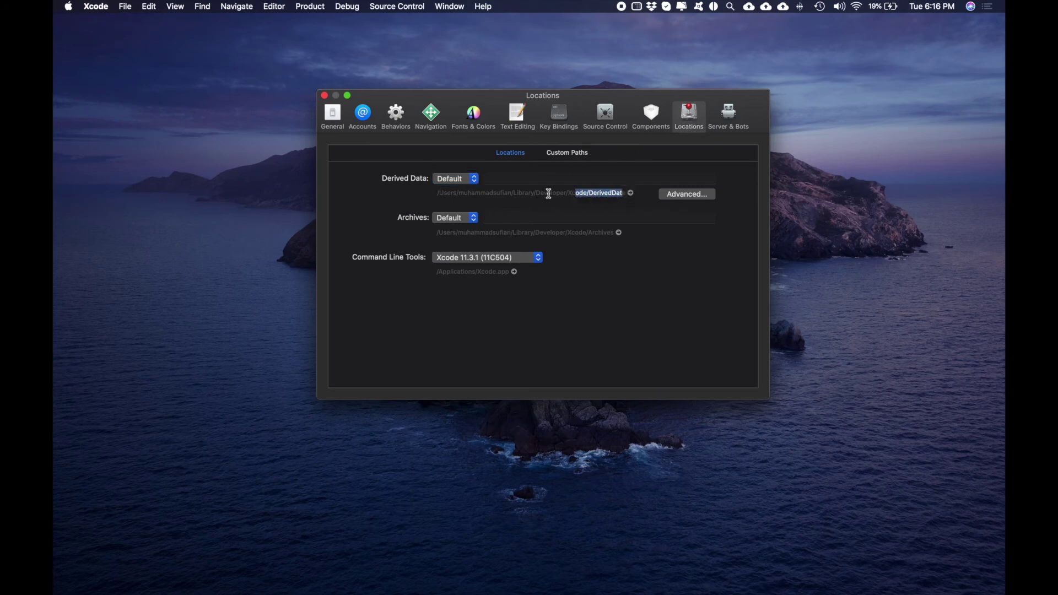
{"action": "left_click_drag", "start_coordinate": [436, 193], "coordinate": [626, 199]}
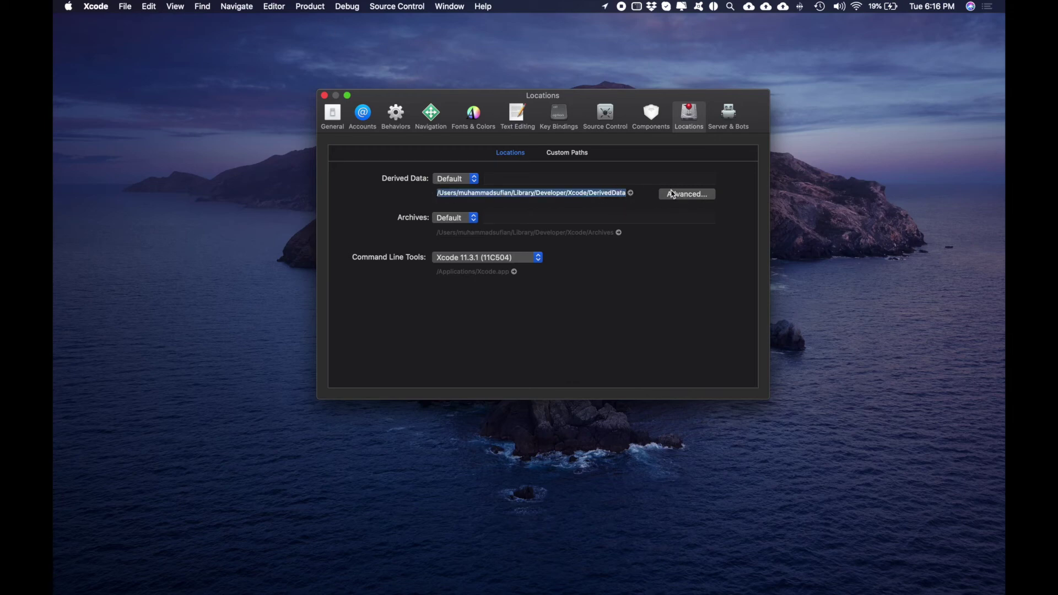
{"action": "left_click", "coordinate": [629, 192]}
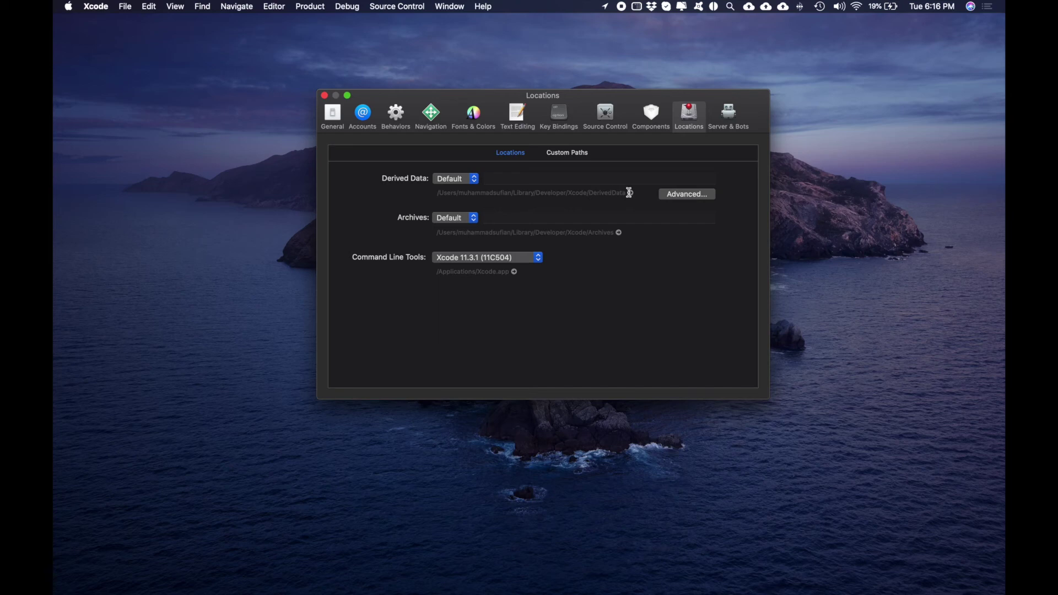
Reveal DerivedData in Finder and check its size of 781.4 MB with Get Info
{"action": "left_click", "coordinate": [631, 194]}
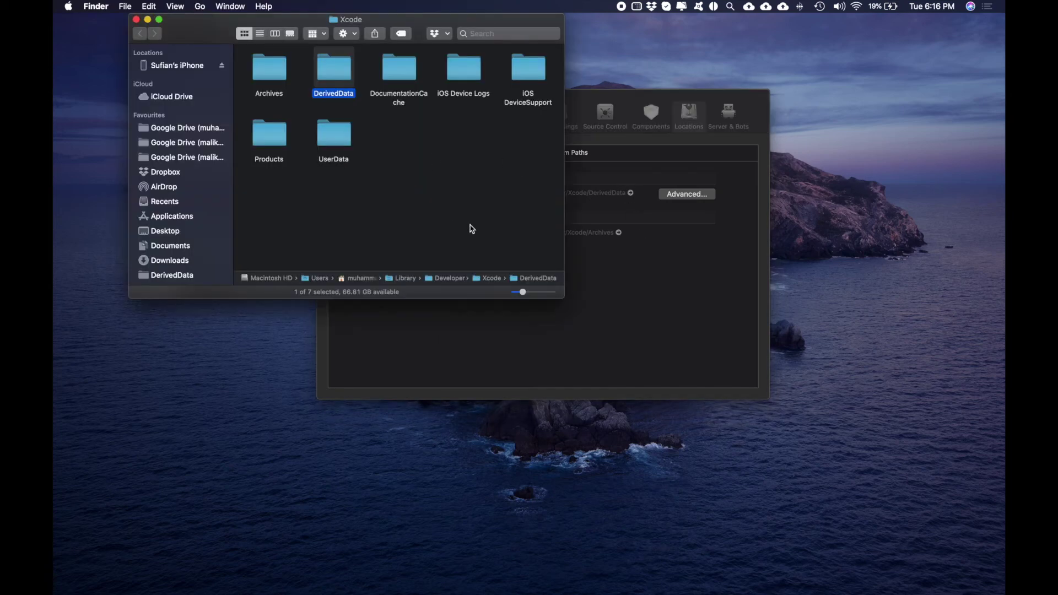
{"action": "right_click", "coordinate": [338, 79]}
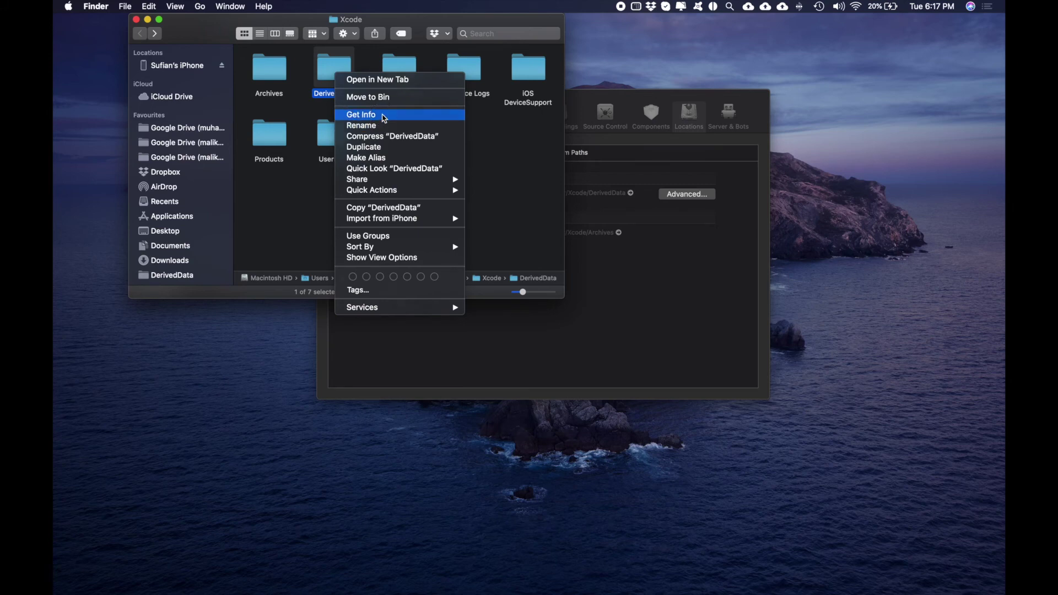
{"action": "left_click", "coordinate": [382, 114]}
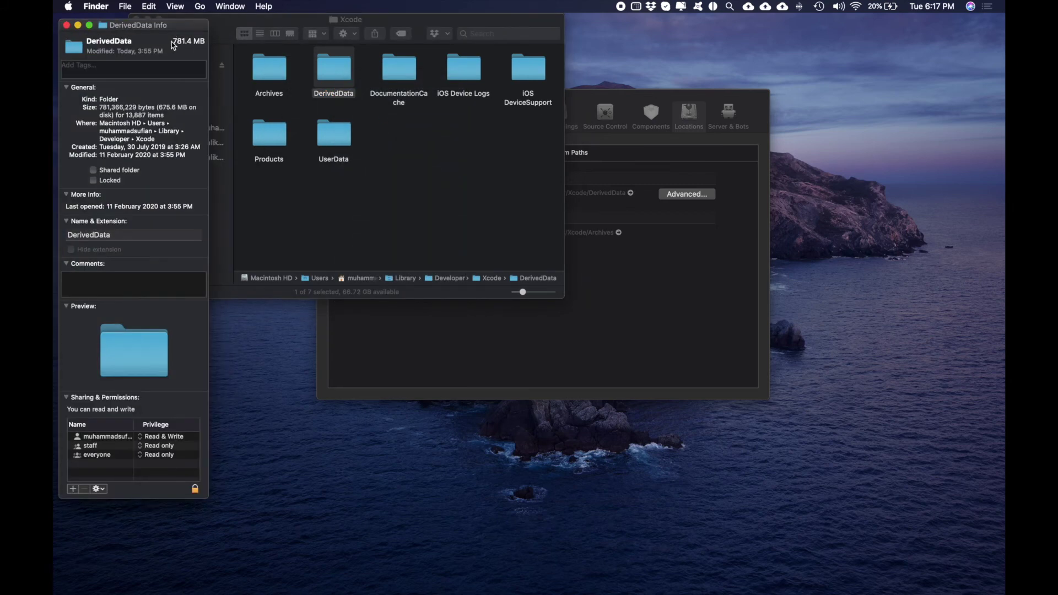
{"action": "left_click_drag", "start_coordinate": [172, 42], "coordinate": [210, 41]}
{"action": "key", "text": "super+w"}
Move all five build folders inside DerivedData to the Bin
{"action": "double_click", "coordinate": [351, 81]}
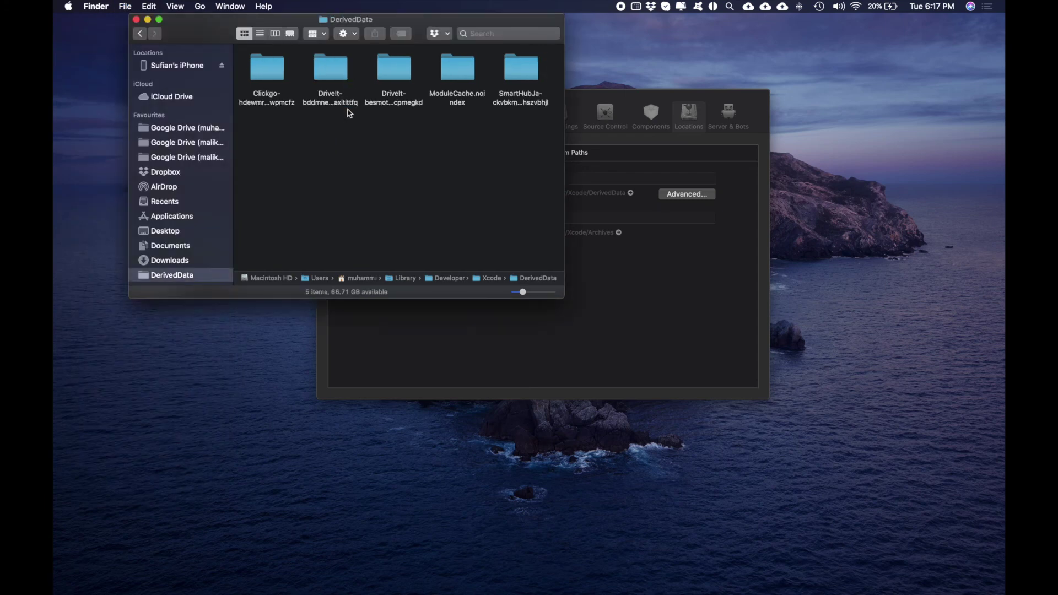
{"action": "key", "text": "super+a"}
{"action": "key", "text": "super+BackSpace"}
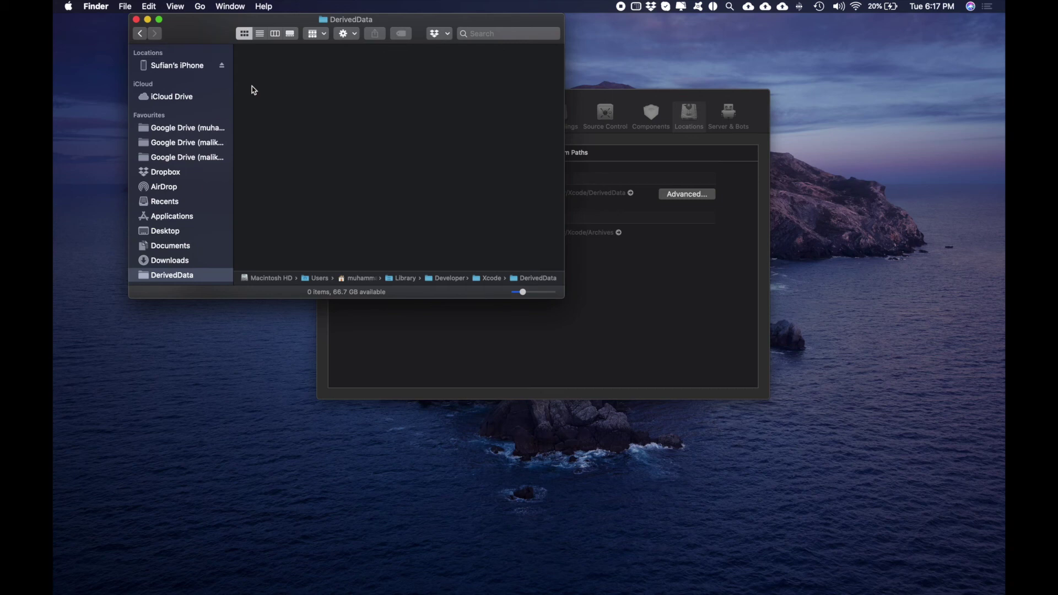
Move both dated archive folders in Archives to the Bin, then close the Finder window
{"action": "left_click", "coordinate": [142, 35]}
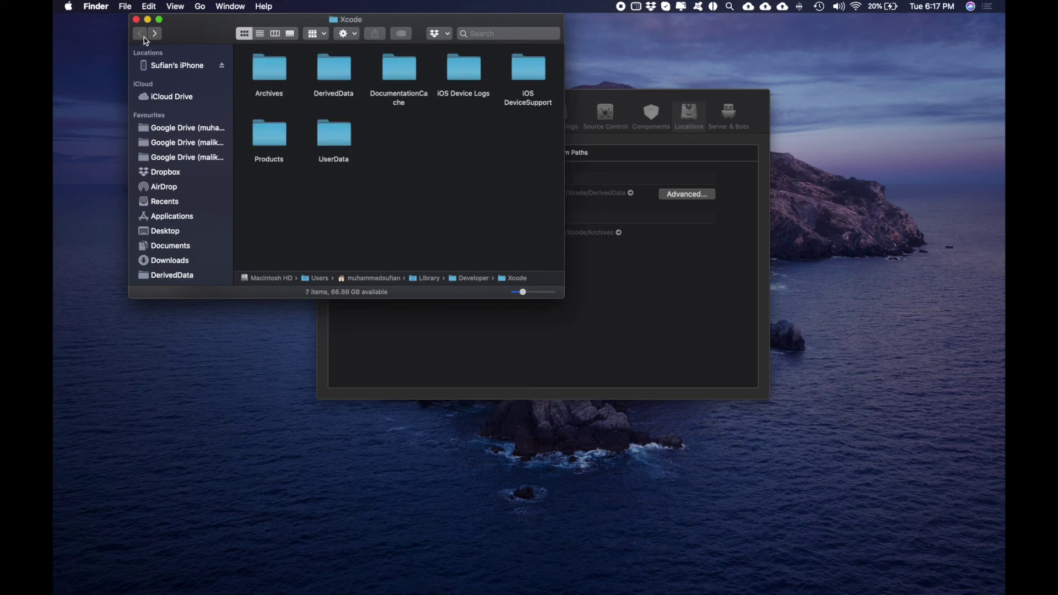
{"action": "double_click", "coordinate": [283, 78]}
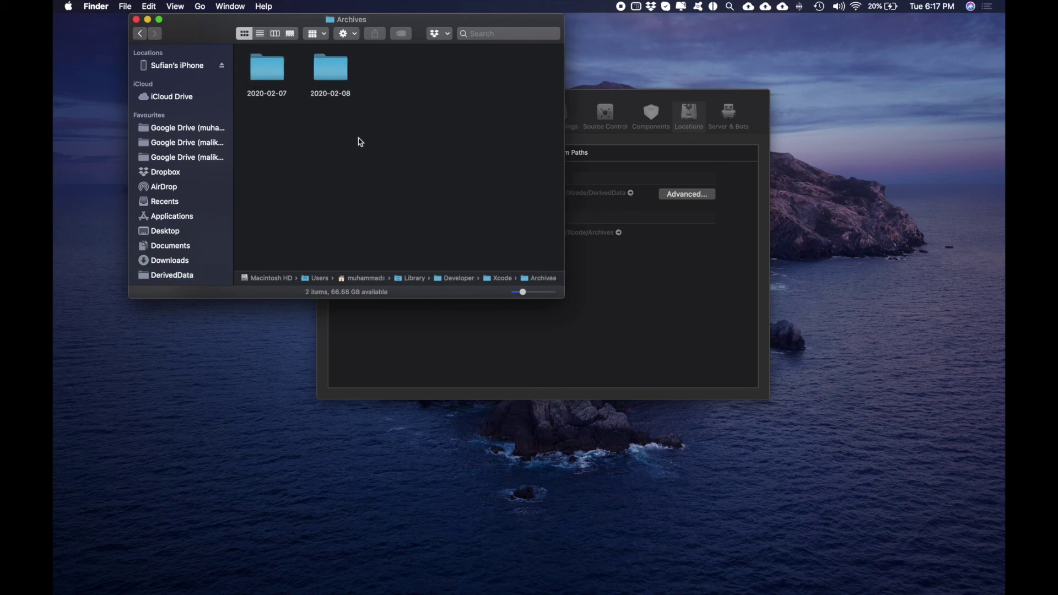
{"action": "key", "text": "super+a"}
{"action": "key", "text": "super+BackSpace"}
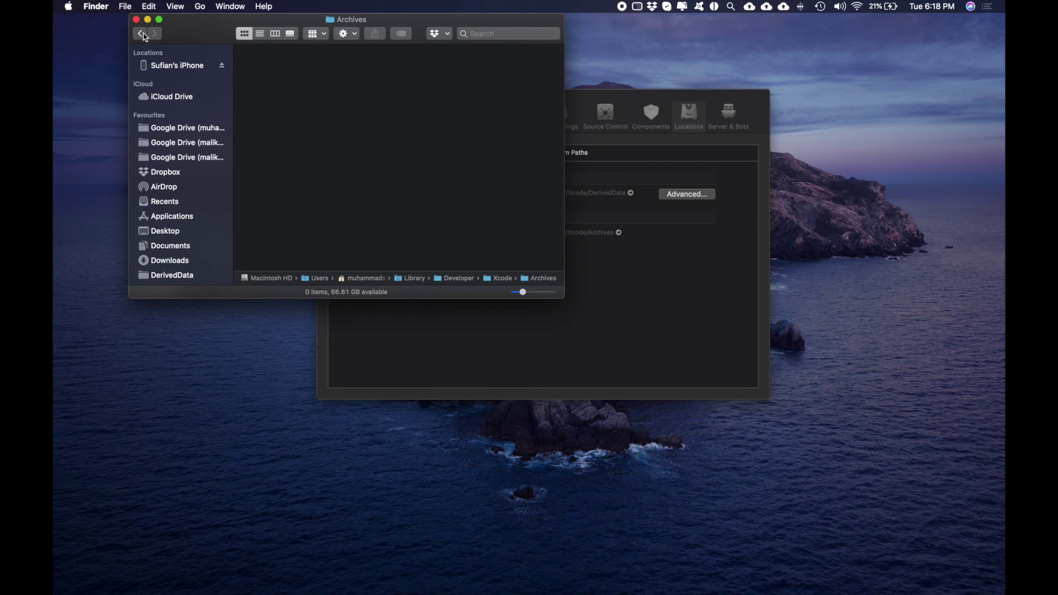
{"action": "left_click", "coordinate": [142, 35]}
{"action": "key", "text": "super+w"}
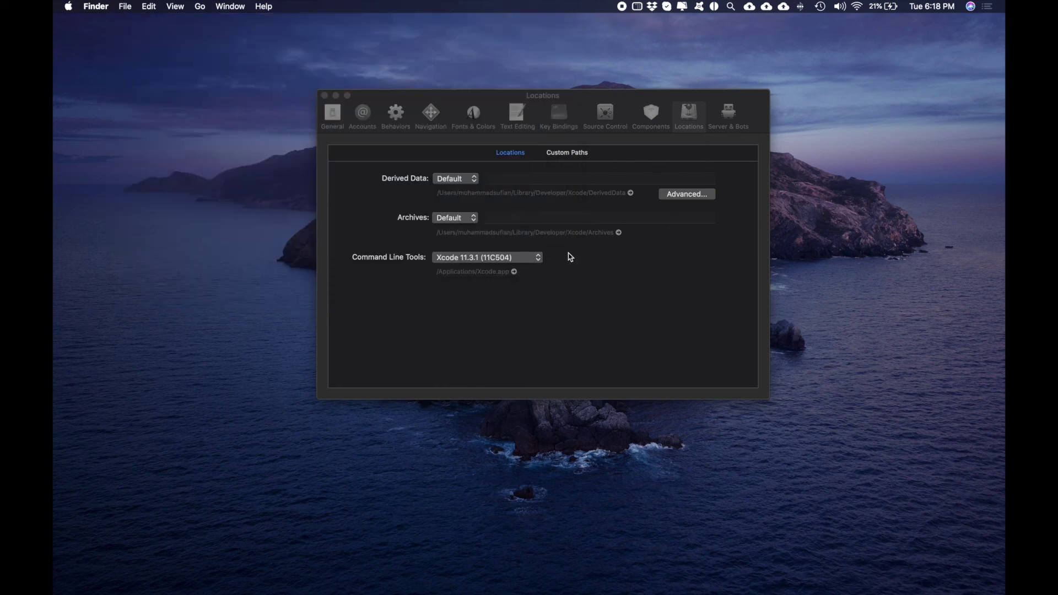
Quit Xcode and permanently empty the Bin's seven items
{"action": "left_click", "coordinate": [614, 297]}
{"action": "key", "text": "super+q"}
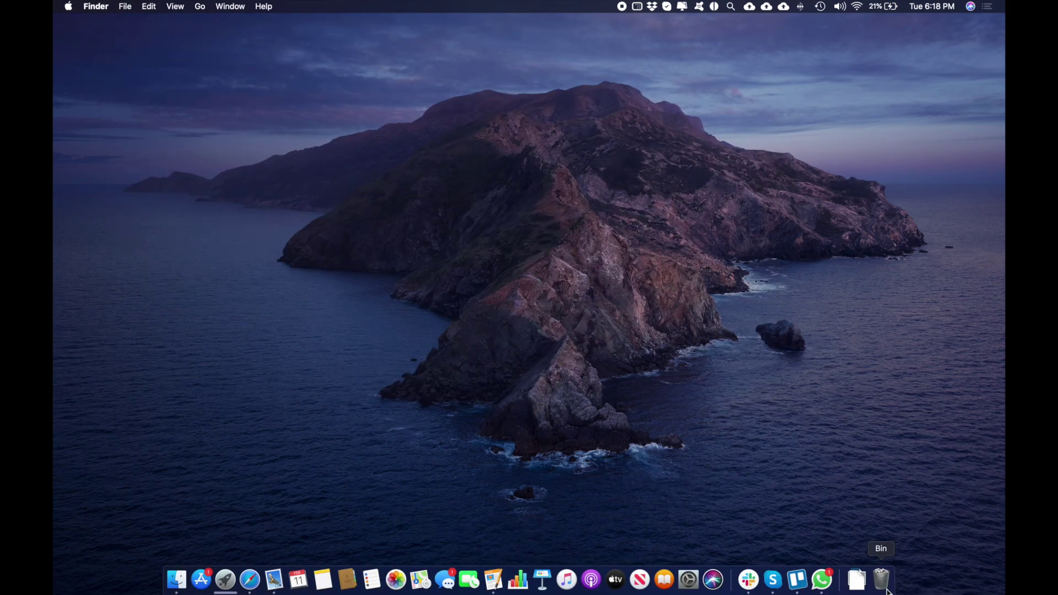
{"action": "left_click", "coordinate": [884, 579]}
{"action": "left_click", "coordinate": [473, 250]}
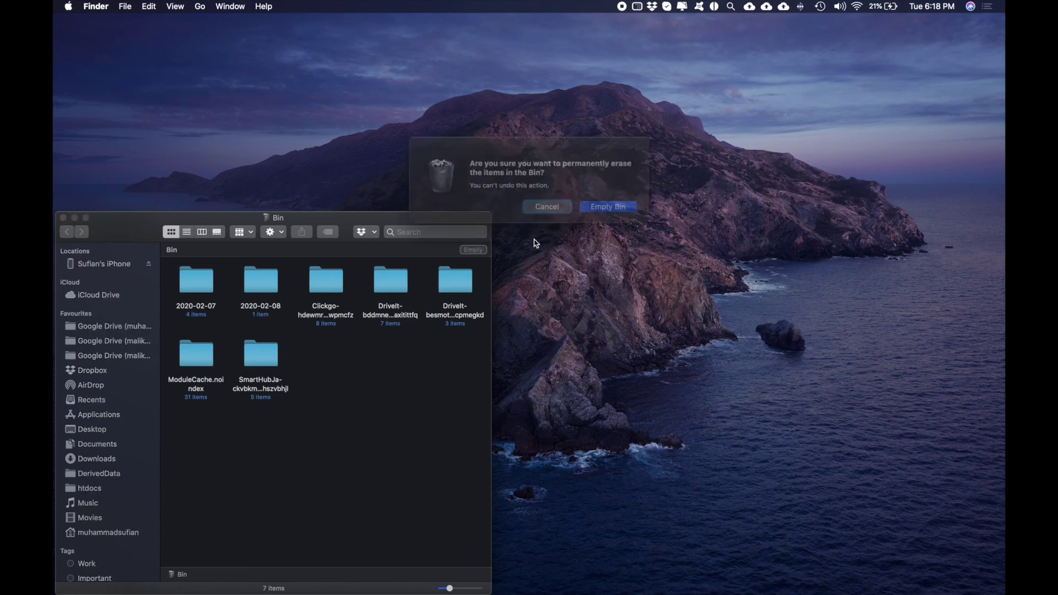
{"action": "left_click", "coordinate": [620, 208]}
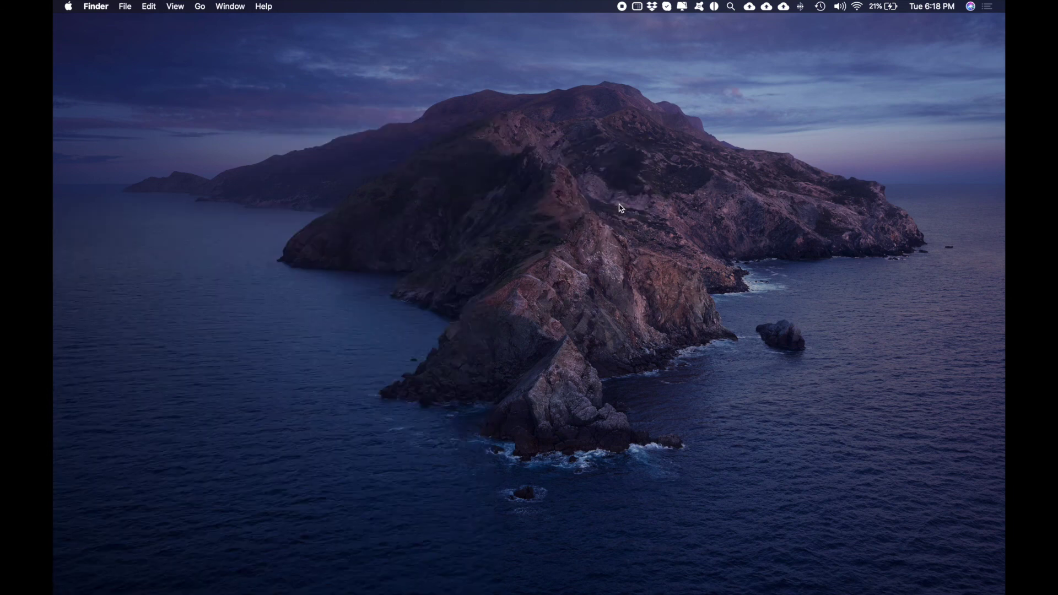